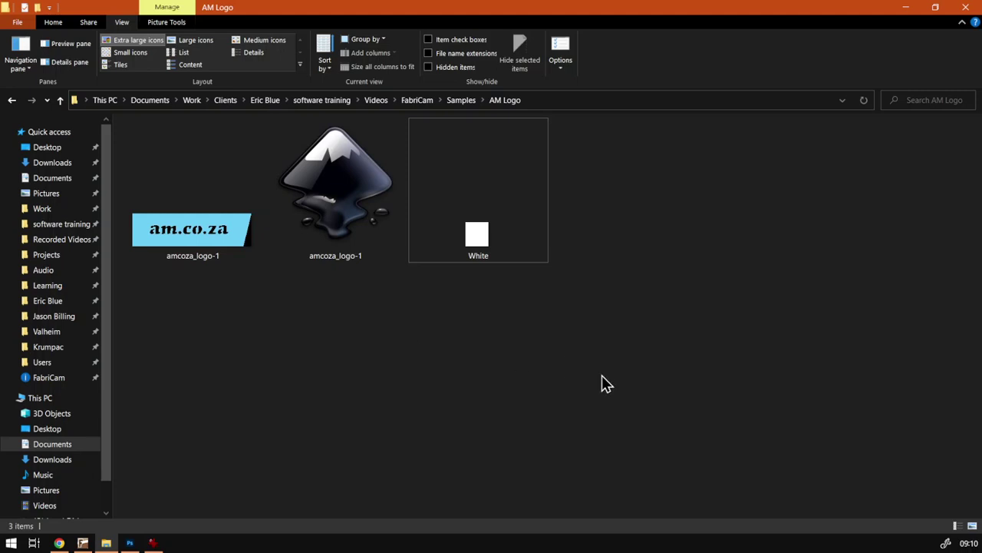
right_click(198, 234)
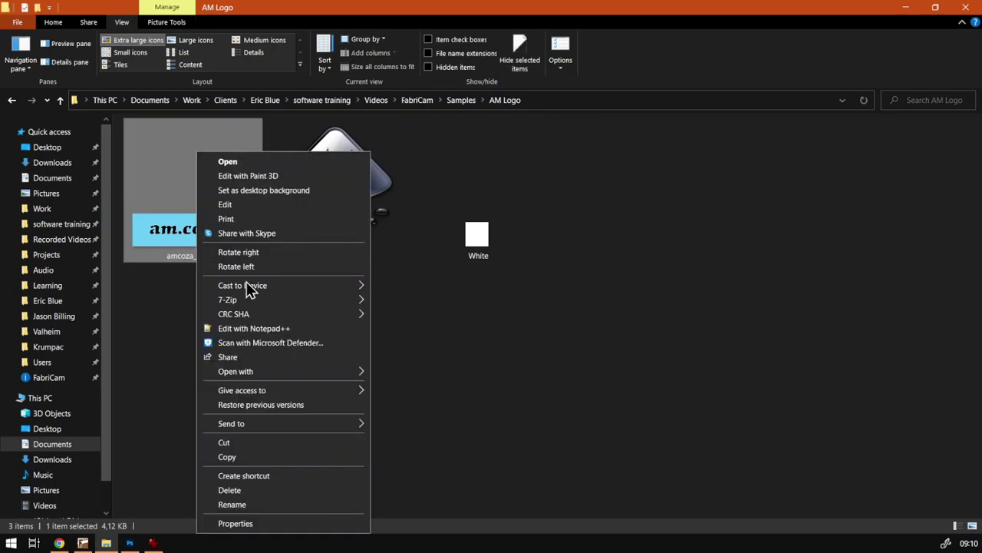
click(698, 352)
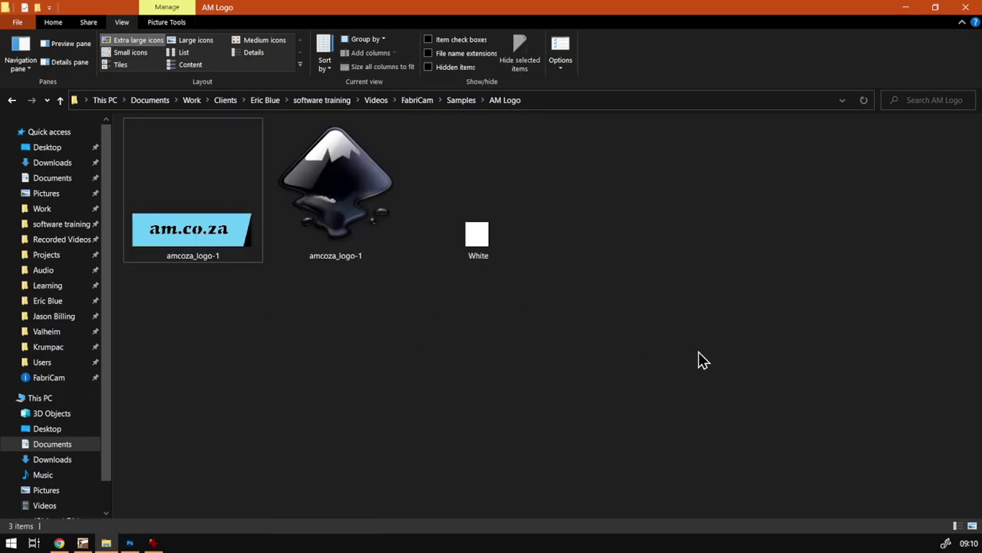
Step: Switch to Photoshop and open the am.co.za logo image amcoza_logo-1 from the AM Logo folder
click(131, 542)
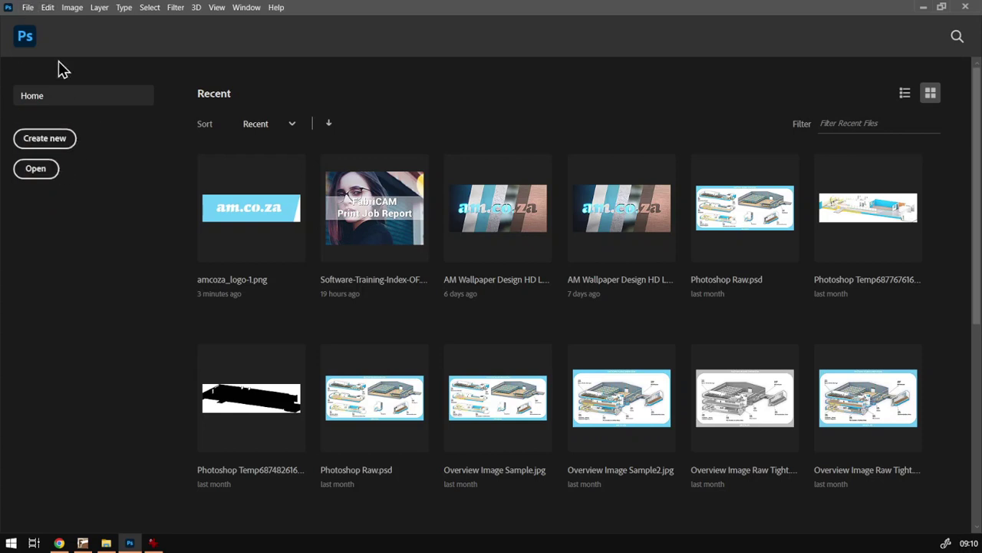
click(26, 8)
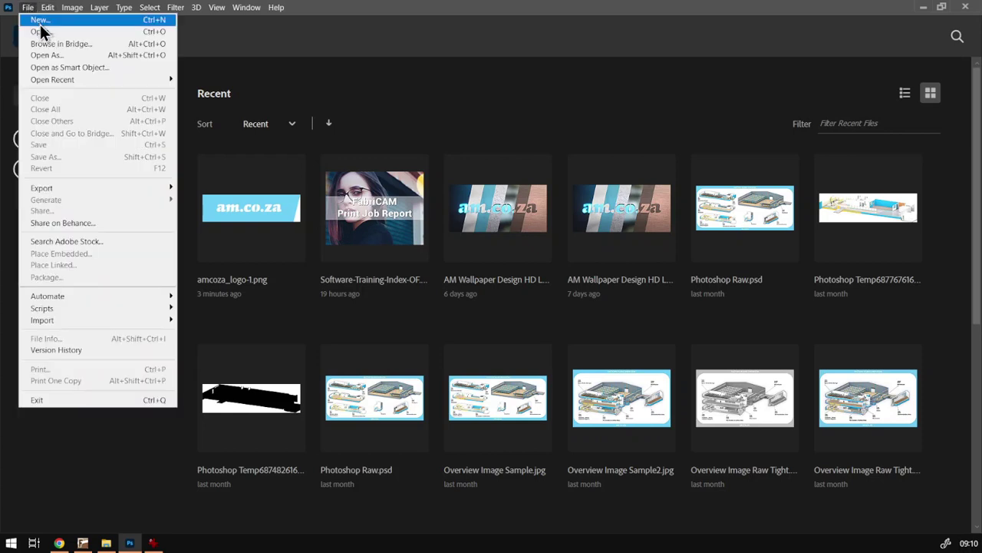
click(67, 33)
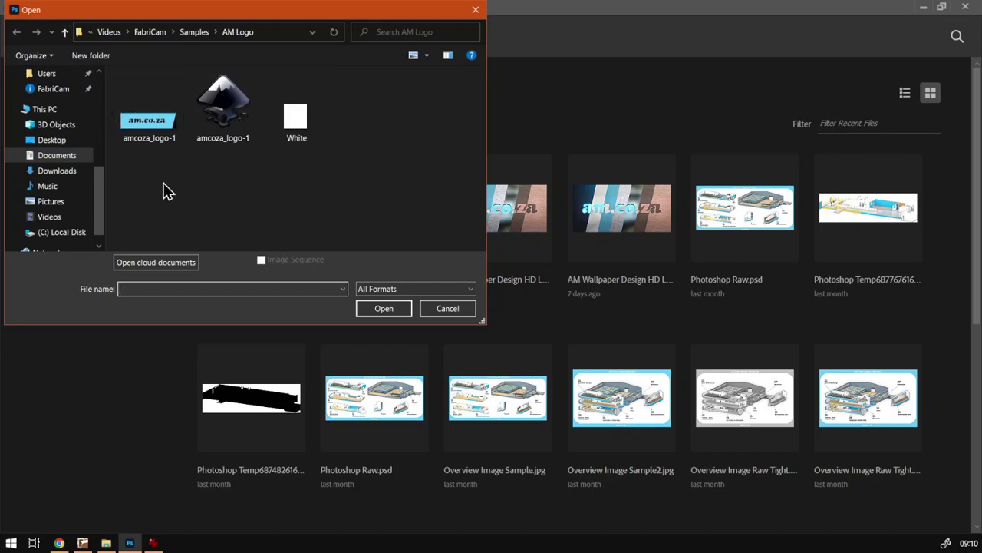
click(168, 130)
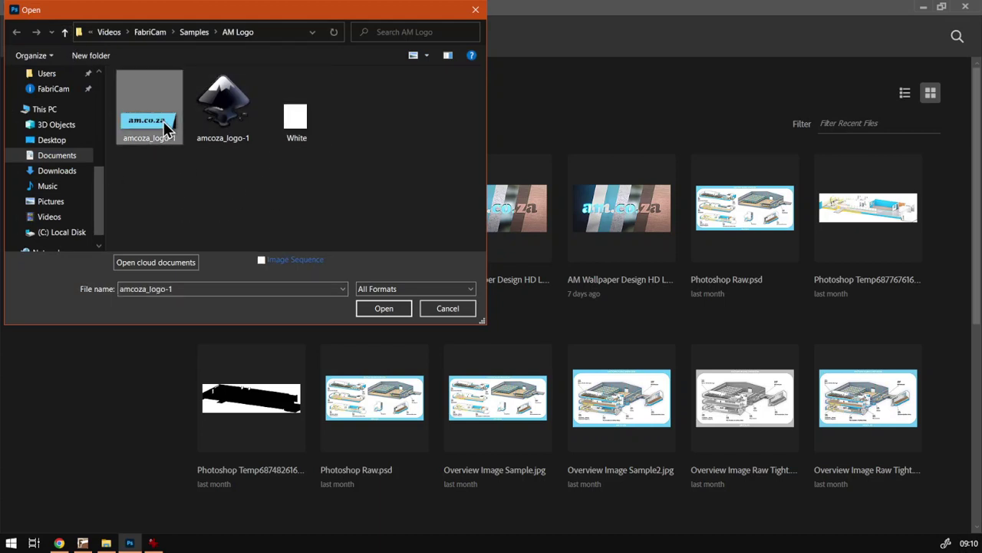
click(384, 308)
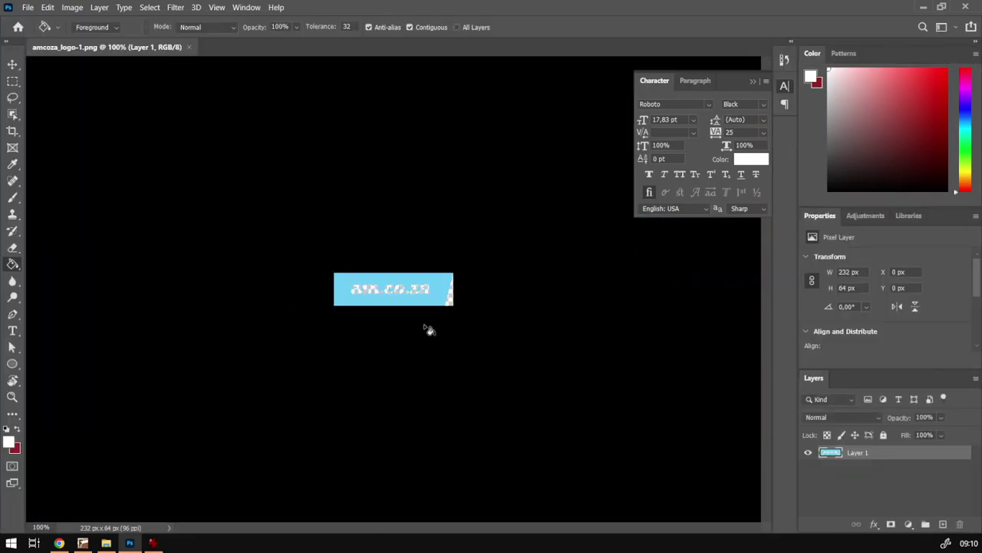
Step: Add a new layer and fill it entirely with white using the Paint Bucket tool
scroll(409, 298, up, 5)
scroll(409, 298, up, 9)
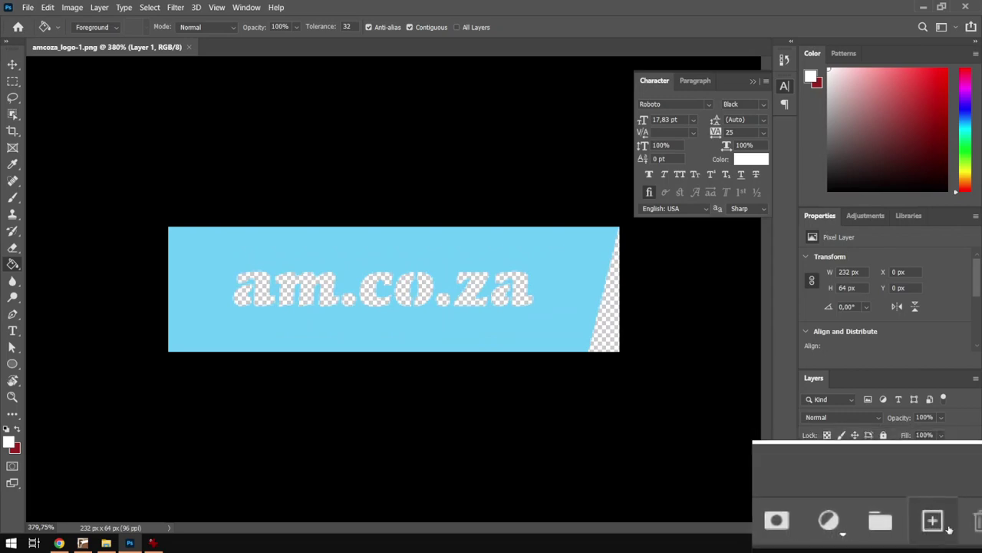
click(942, 524)
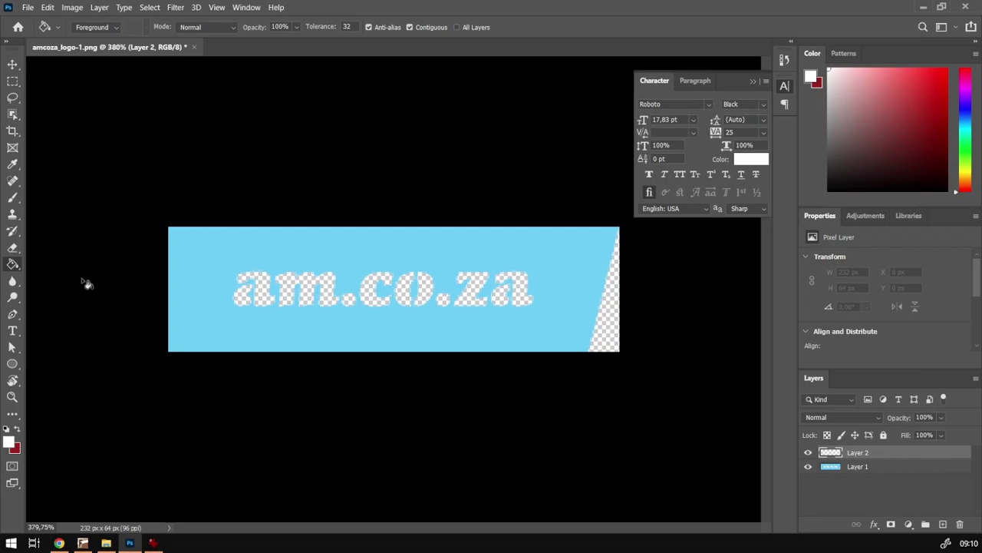
right_click(15, 274)
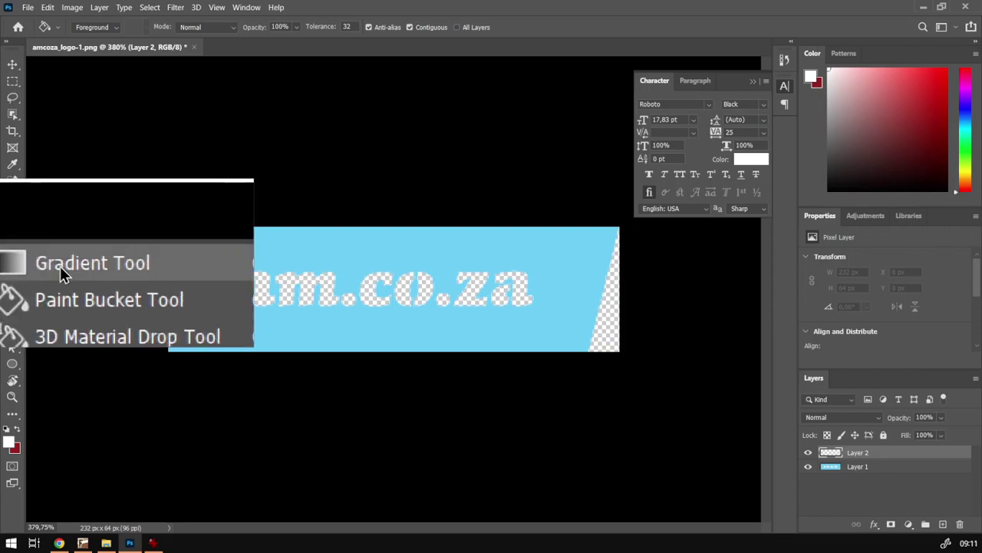
click(5, 270)
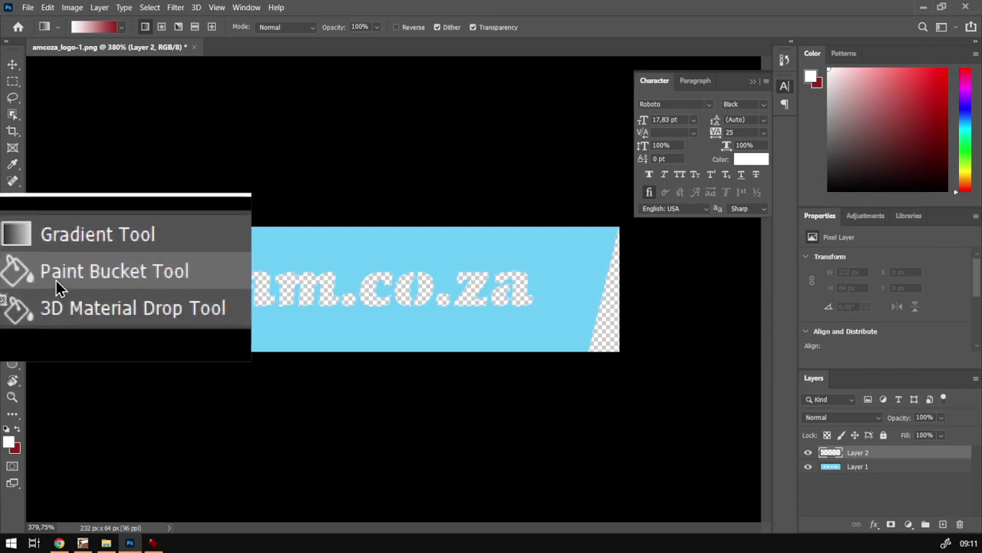
key(shift+g)
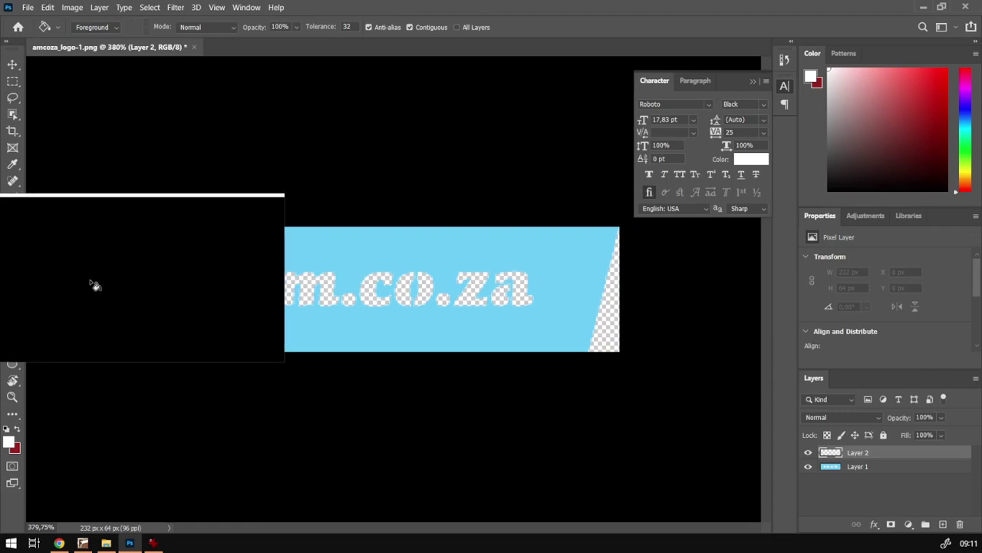
drag(889, 133, 805, 58)
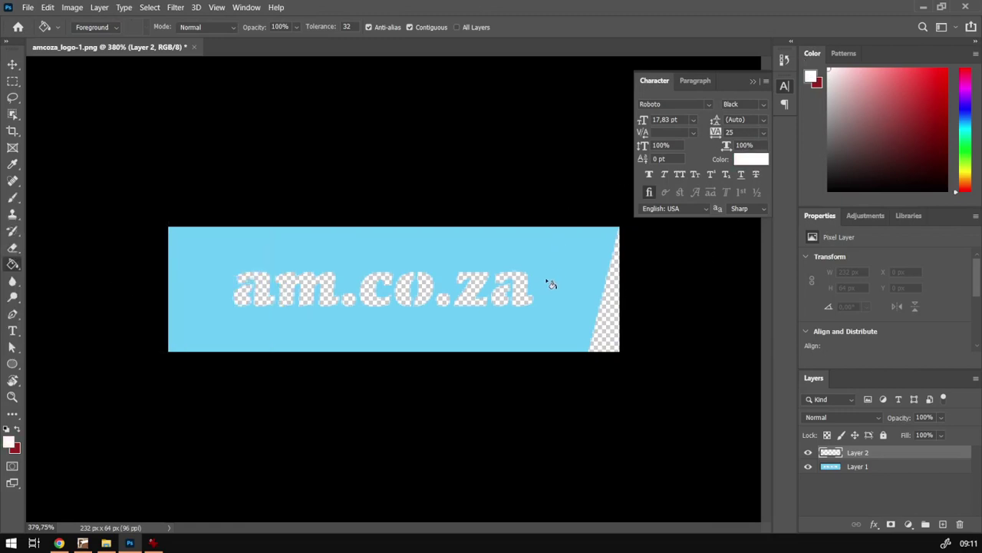
click(548, 299)
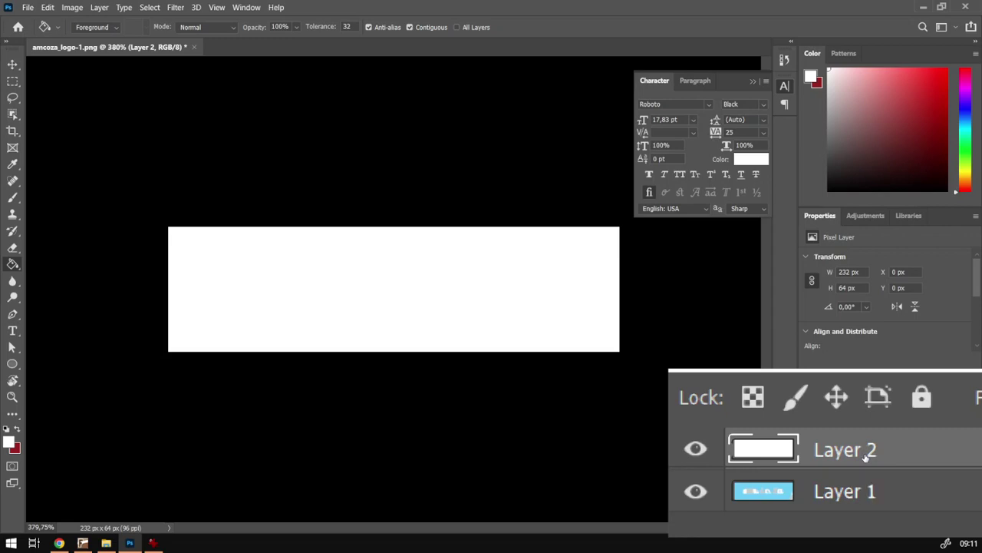
Step: Move the white-filled Layer 2 beneath the logo on Layer 1 and activate the Move tool
mouse_move(865, 459)
mouse_down()
mouse_move(813, 465)
mouse_move(864, 474)
mouse_up()
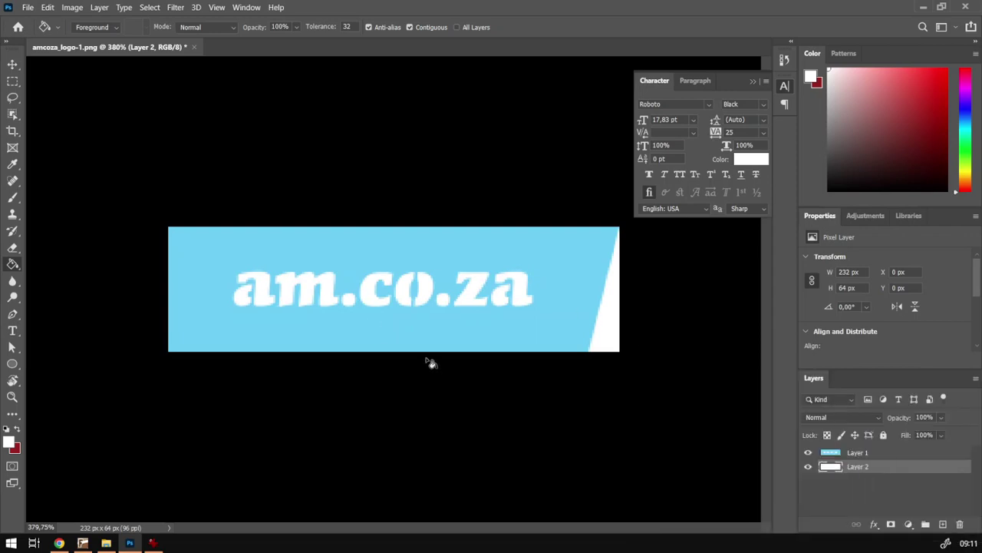
click(16, 66)
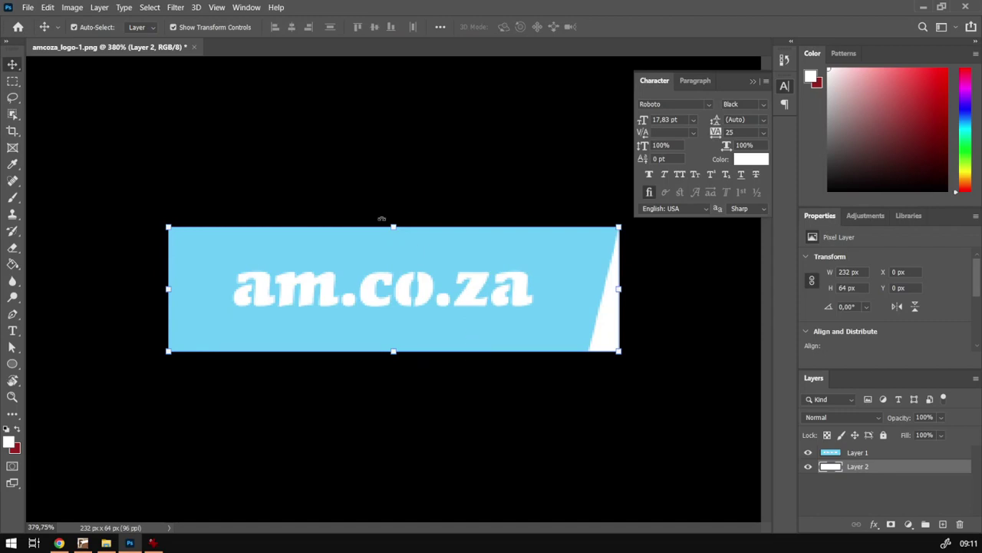
Step: Save the image in the AM Logo folder as amcoza_logo-1-BMP in BMP format, using Windows file format and 24 Bit depth
click(28, 8)
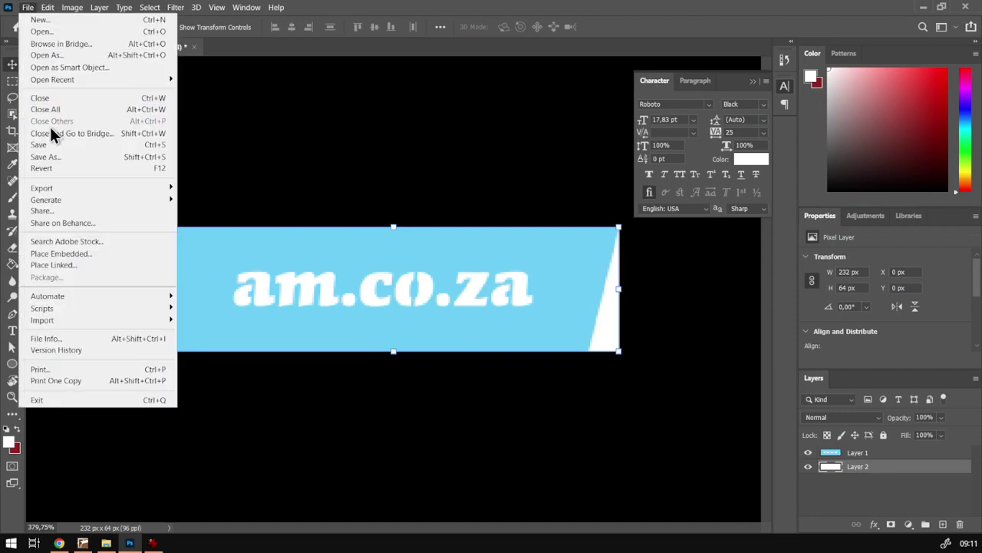
mouse_move(67, 196)
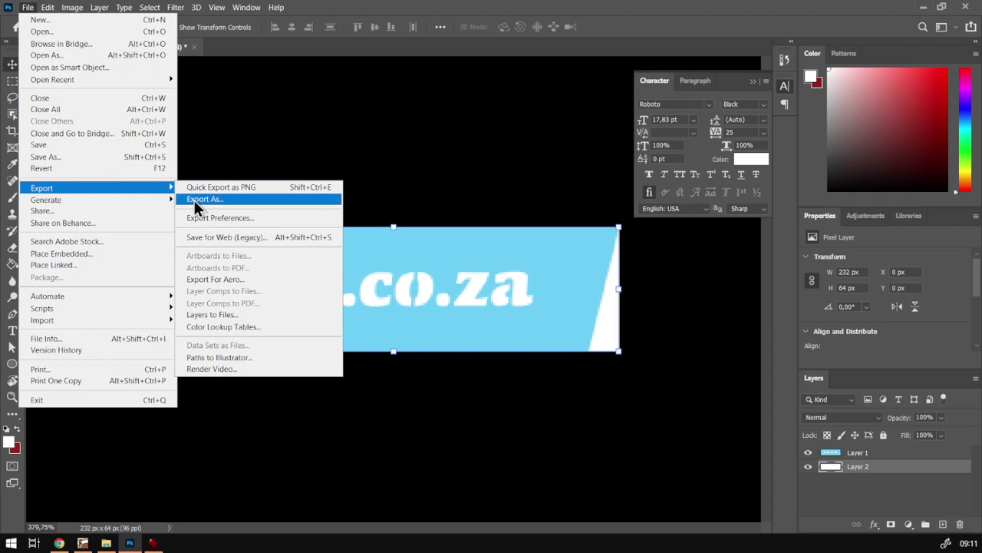
click(97, 156)
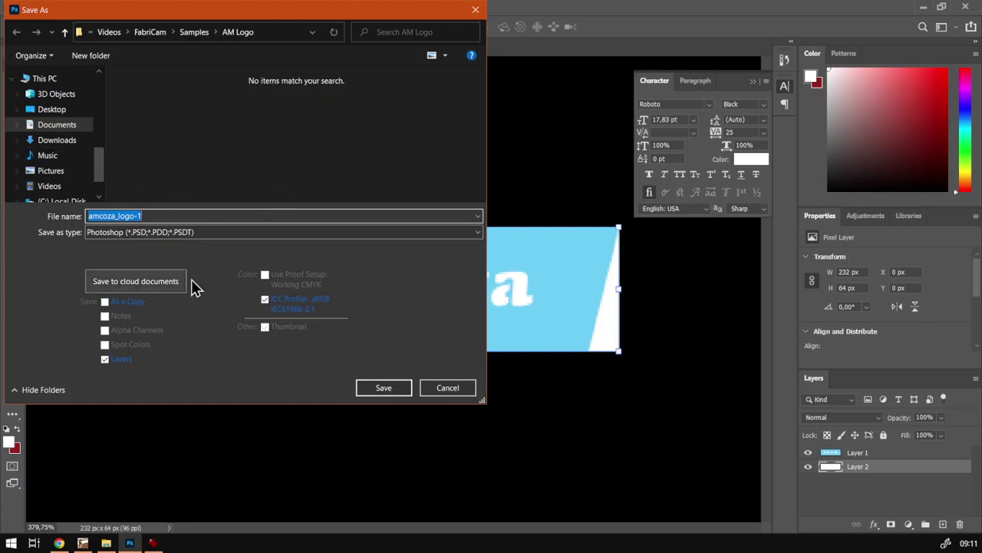
drag(230, 19, 330, 58)
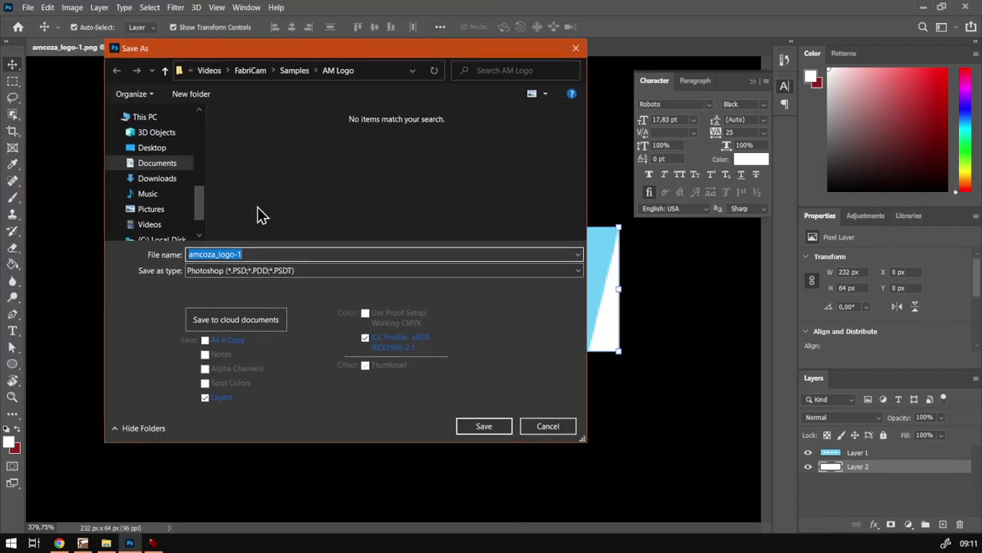
click(255, 254)
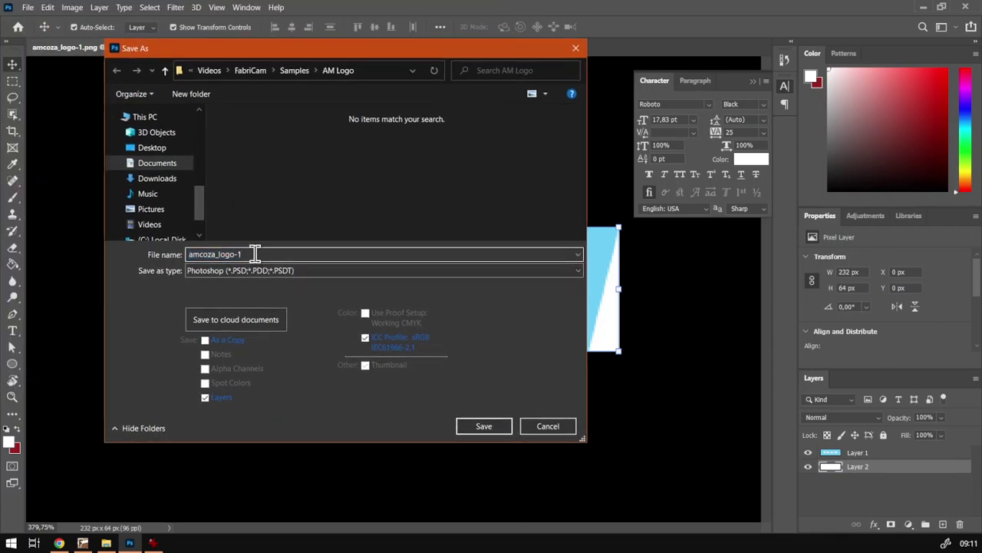
text(-BMP)
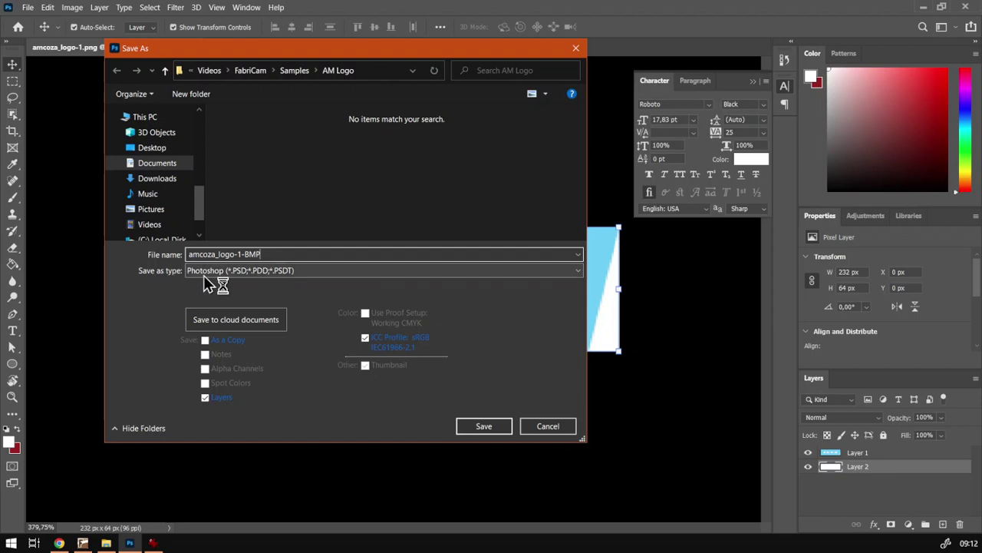
click(207, 273)
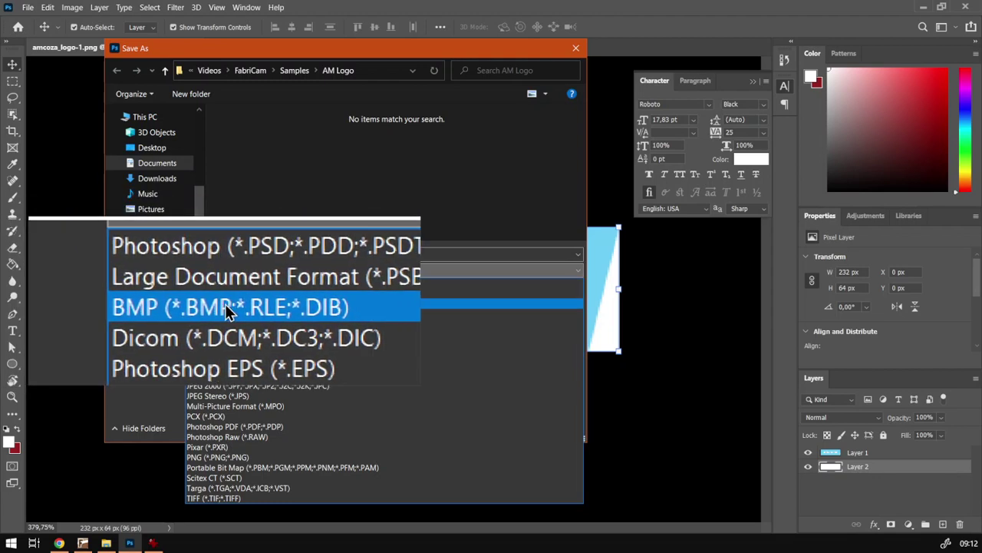
click(204, 303)
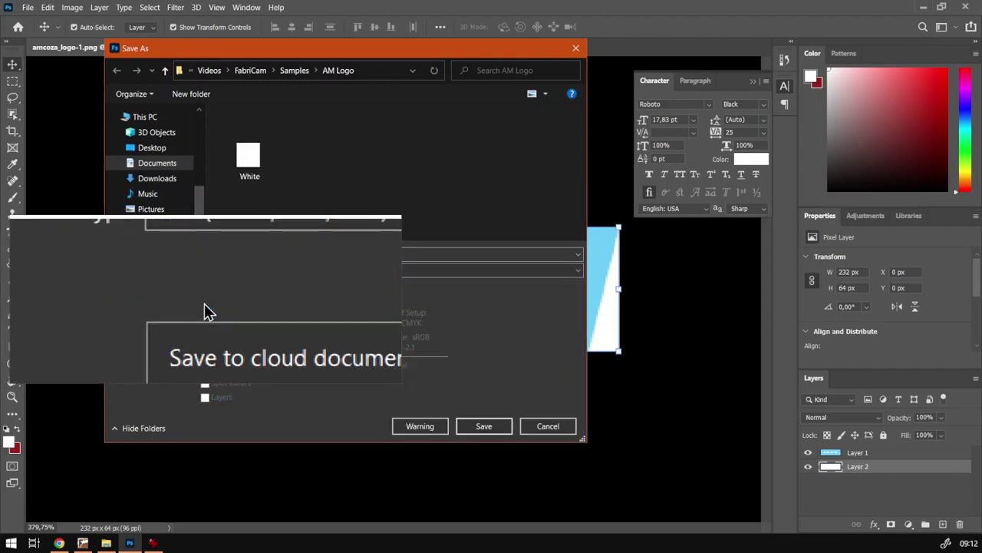
click(484, 431)
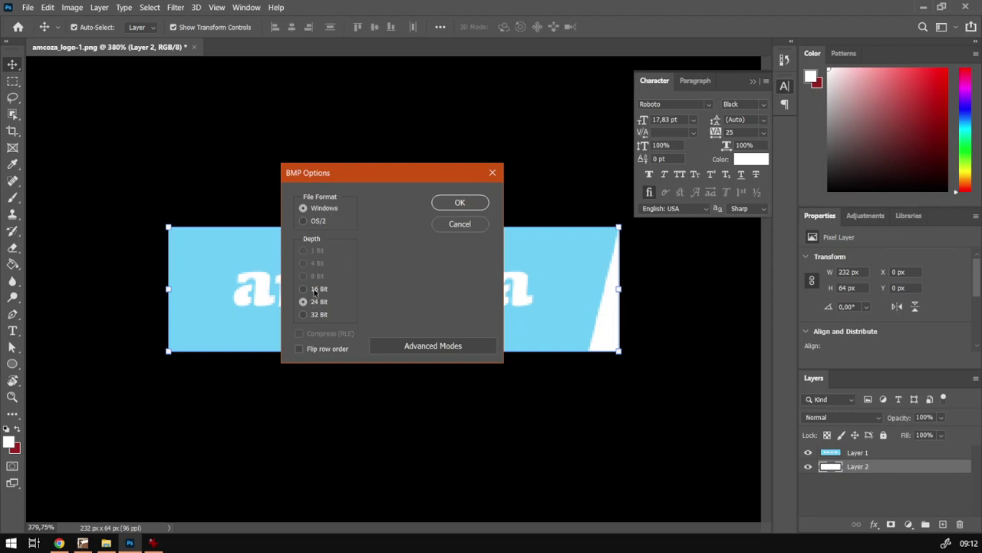
click(459, 203)
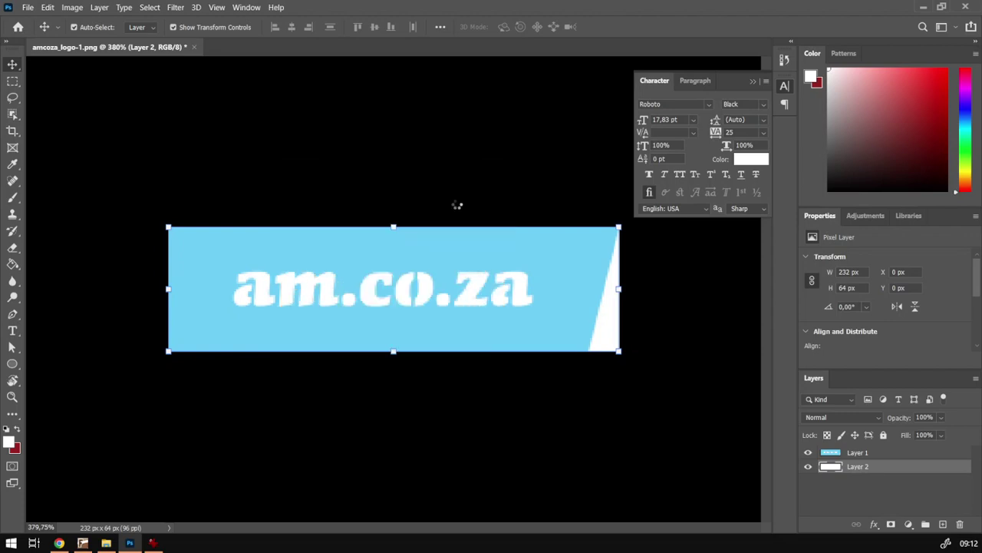
Step: Switch to File Explorer, open the saved amcoza_logo-1-BMP file to check the logo's background, and close the image viewer
click(106, 543)
double_click(474, 186)
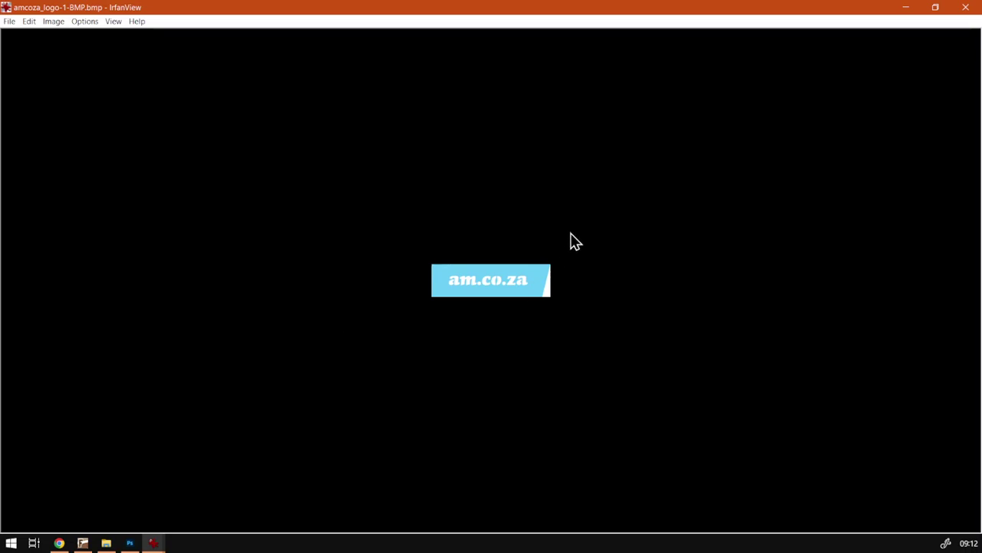
click(966, 9)
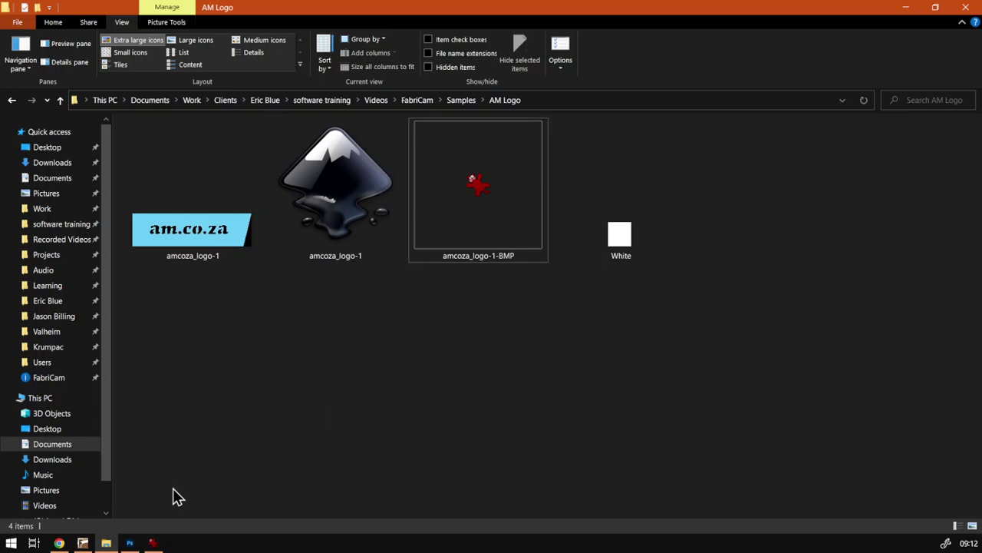
Step: Switch to Chrome to view the softwaretraining.co.za home page
click(60, 543)
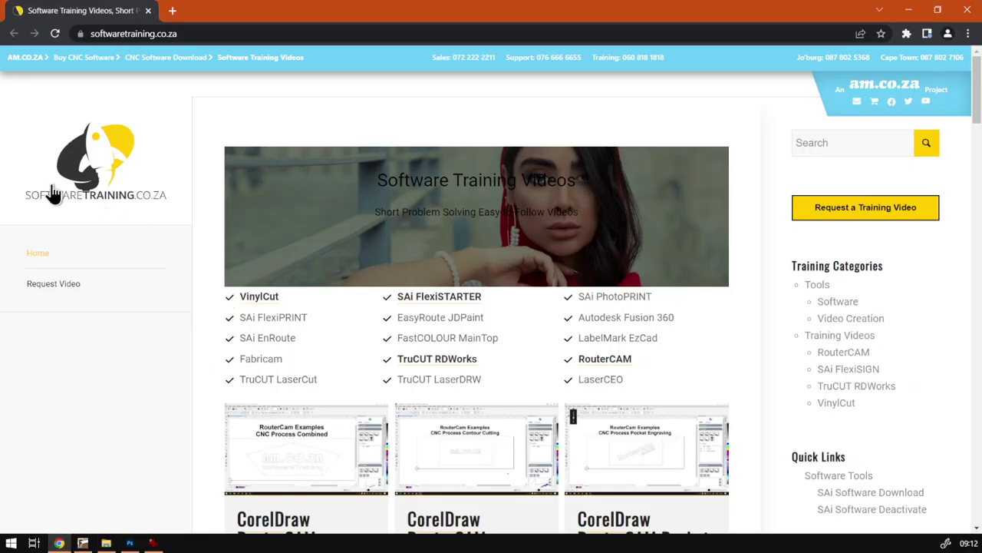